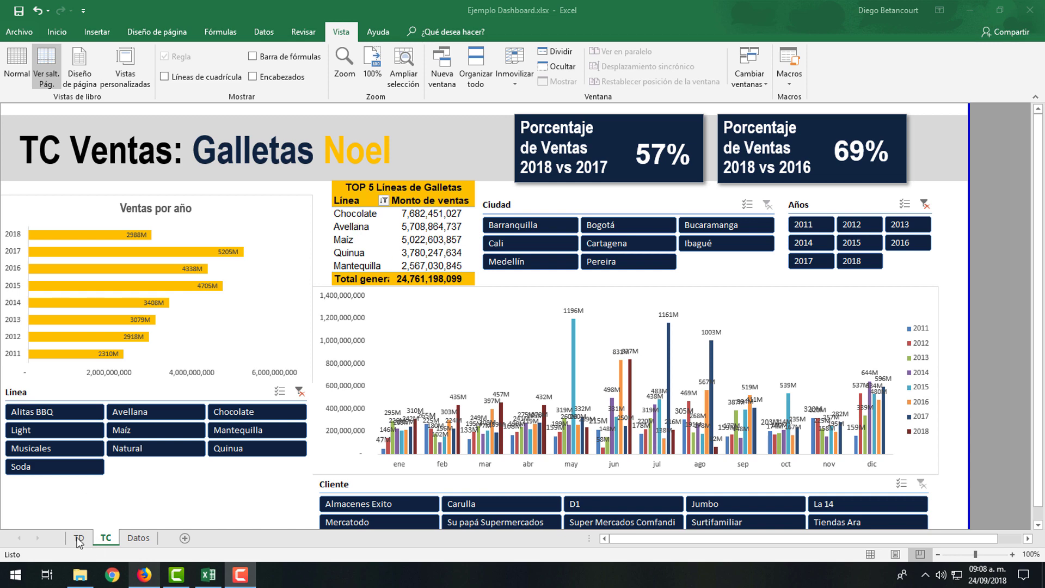
- Review the sales records on the Datos sheet and the pivot tables on the TD sheet
{"action": "left_click", "coordinate": [138, 537]}
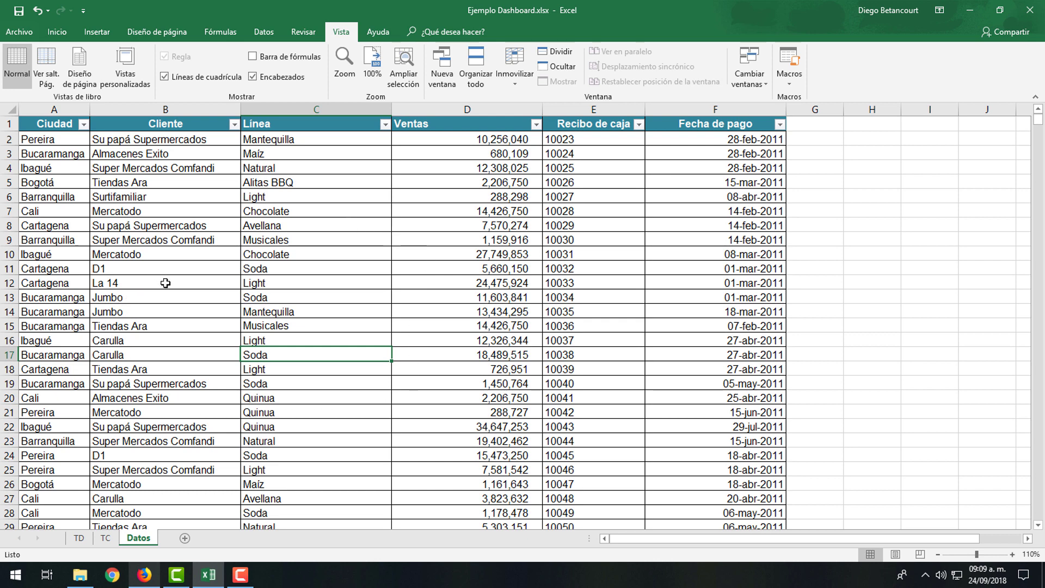
{"action": "left_click", "coordinate": [64, 255]}
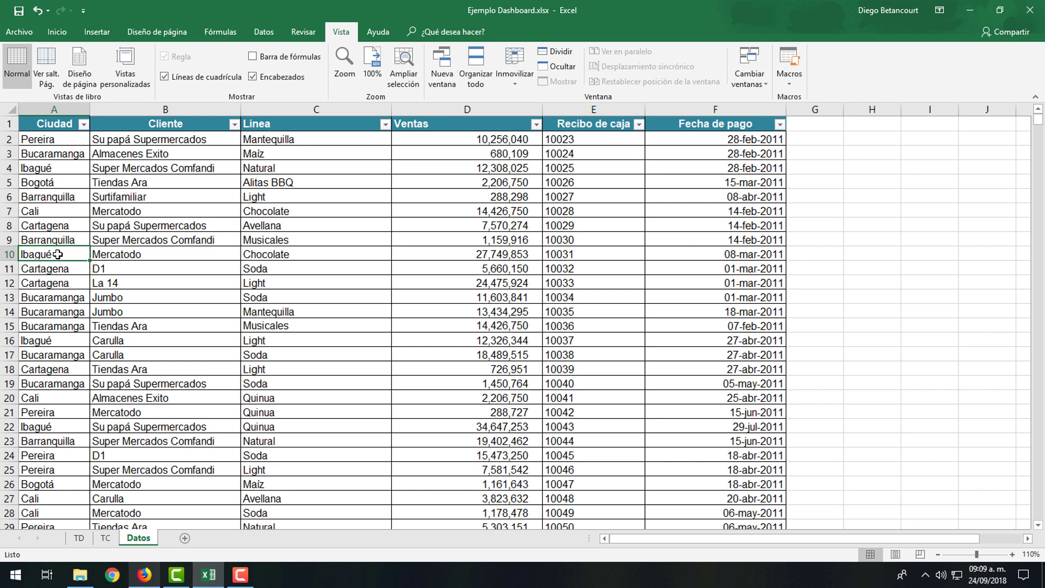
{"action": "left_click", "coordinate": [79, 537]}
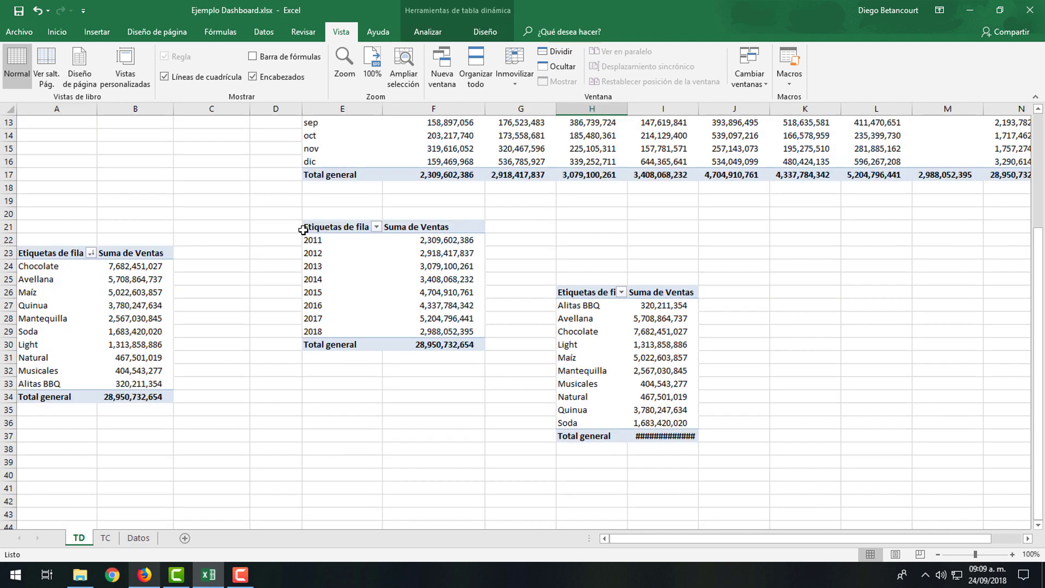
{"action": "scroll", "coordinate": [252, 289], "scroll_direction": "up", "scroll_amount": 4}
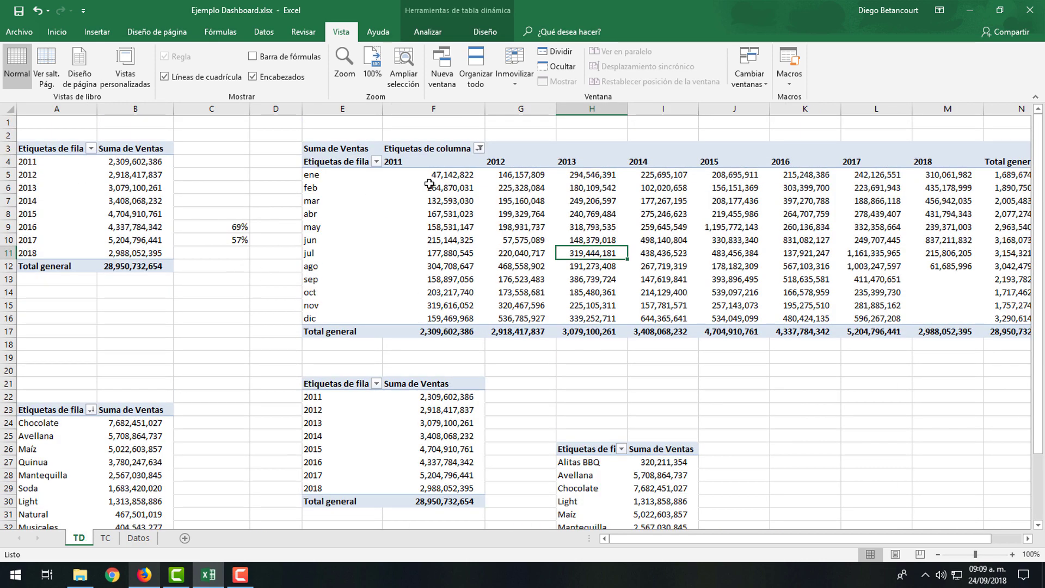
{"action": "scroll", "coordinate": [447, 206], "scroll_direction": "down", "scroll_amount": 2}
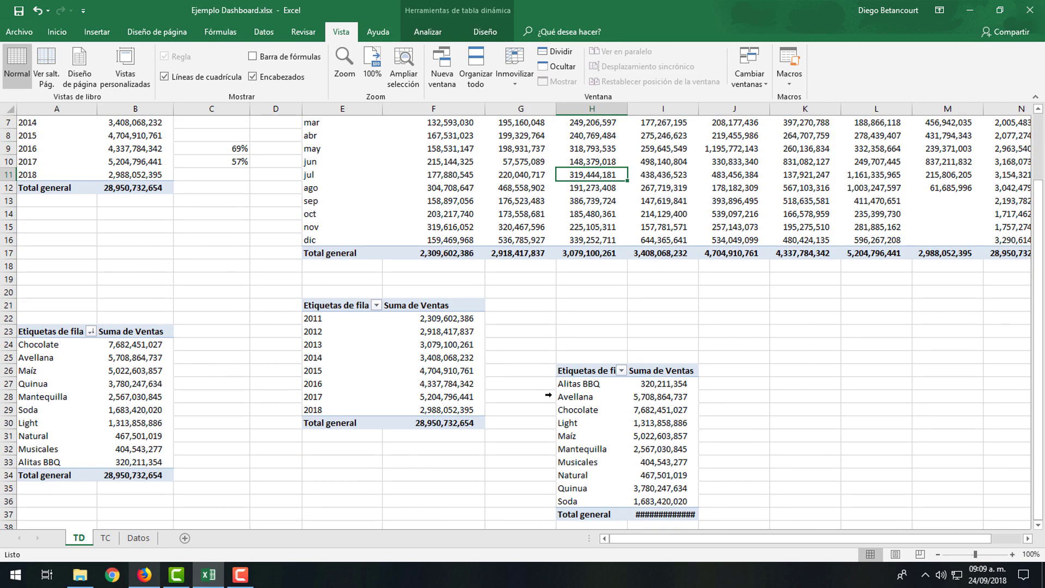
- Filter the dashboard on the TC sheet to the city Cali and the years 2018 and 2017
{"action": "left_click", "coordinate": [105, 538]}
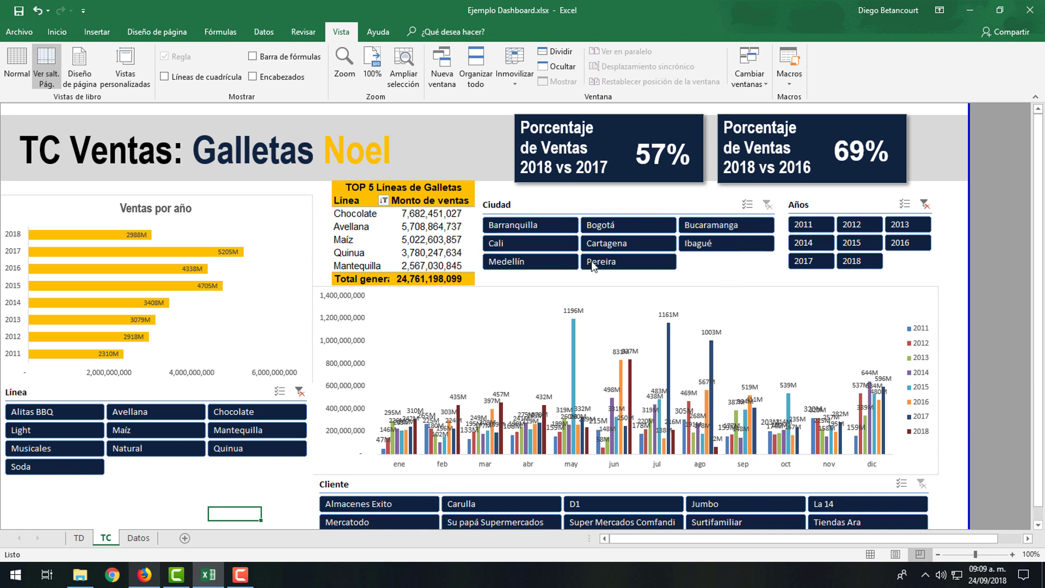
{"action": "left_click", "coordinate": [547, 240]}
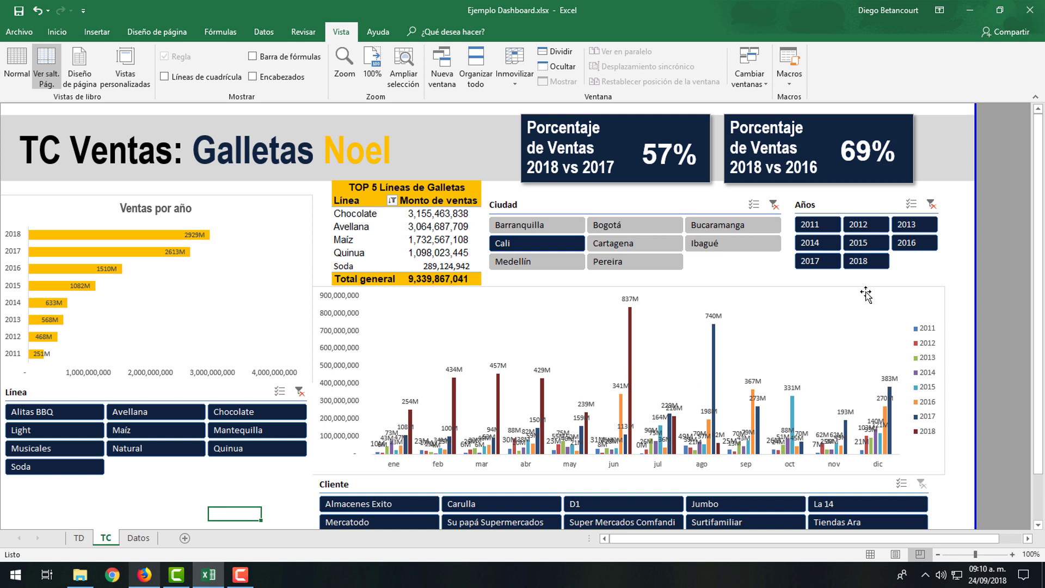
{"action": "left_click", "coordinate": [871, 264]}
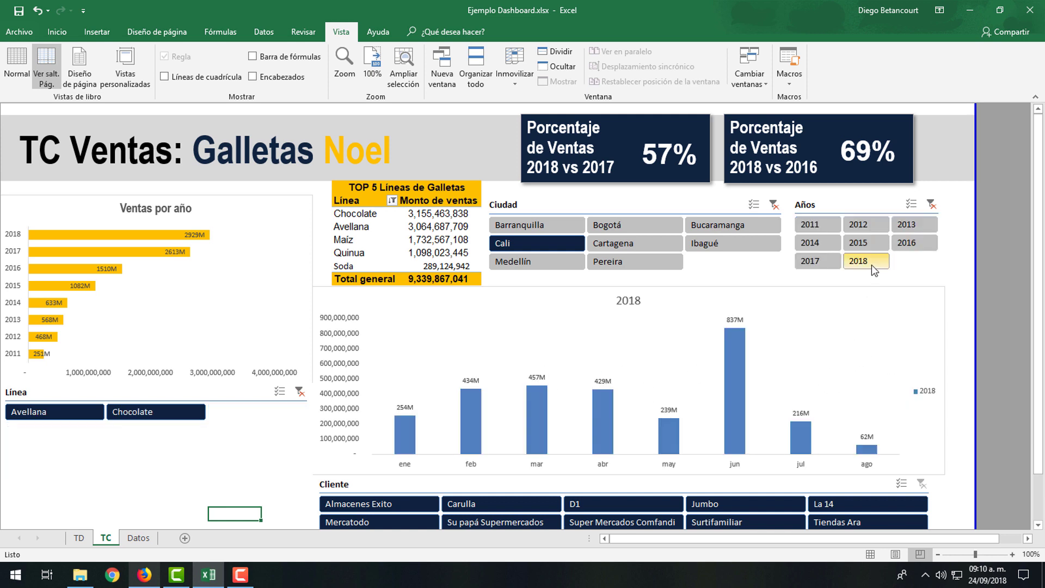
{"action": "left_click", "coordinate": [818, 262], "text": "ctrl"}
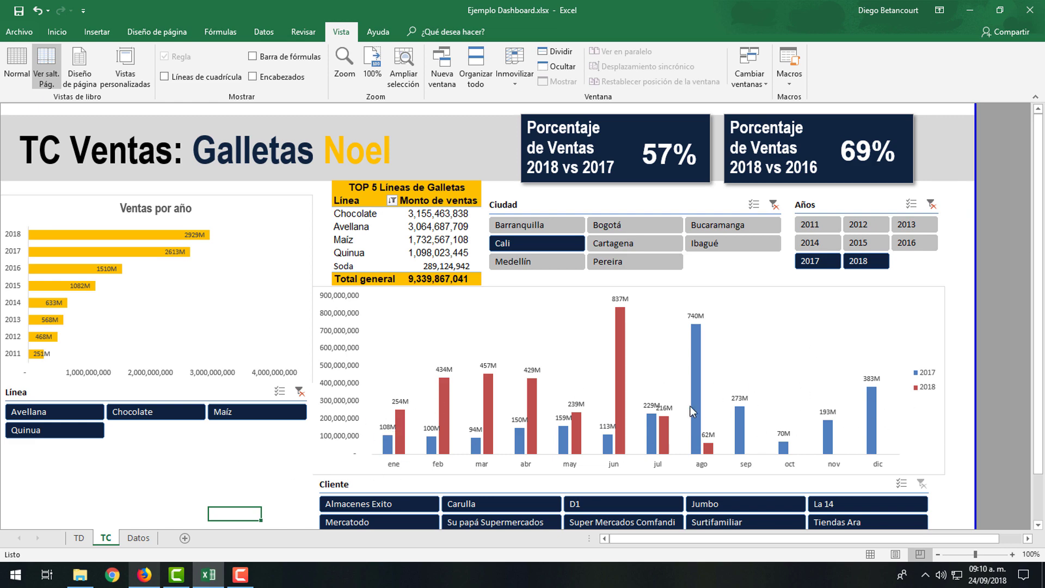
- Filter the dashboard to the Chocolate line and the client Almacenes Exito
{"action": "scroll", "coordinate": [425, 333], "scroll_direction": "down", "scroll_amount": 1}
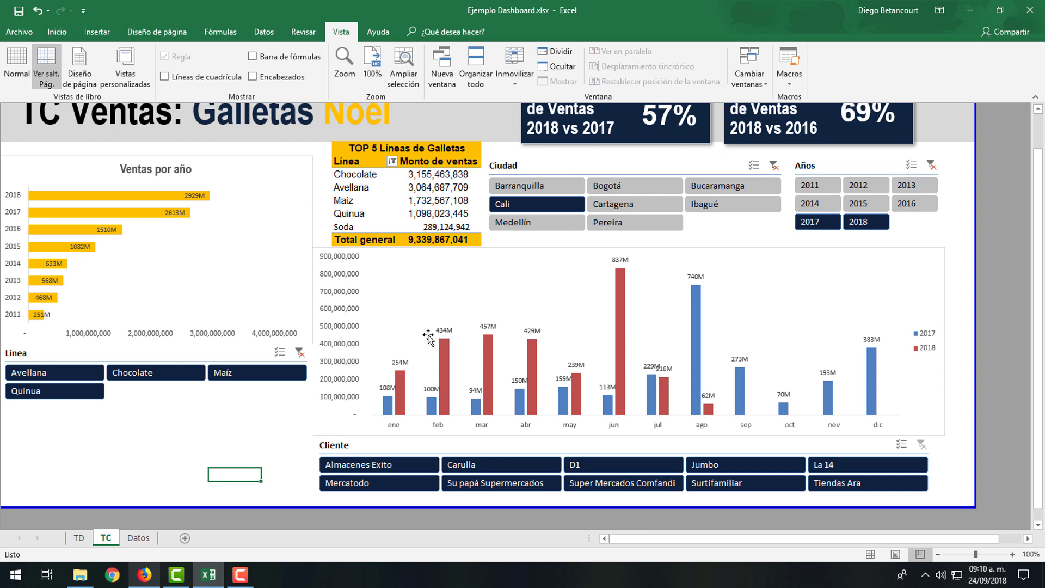
{"action": "scroll", "coordinate": [428, 337], "scroll_direction": "up", "scroll_amount": 1}
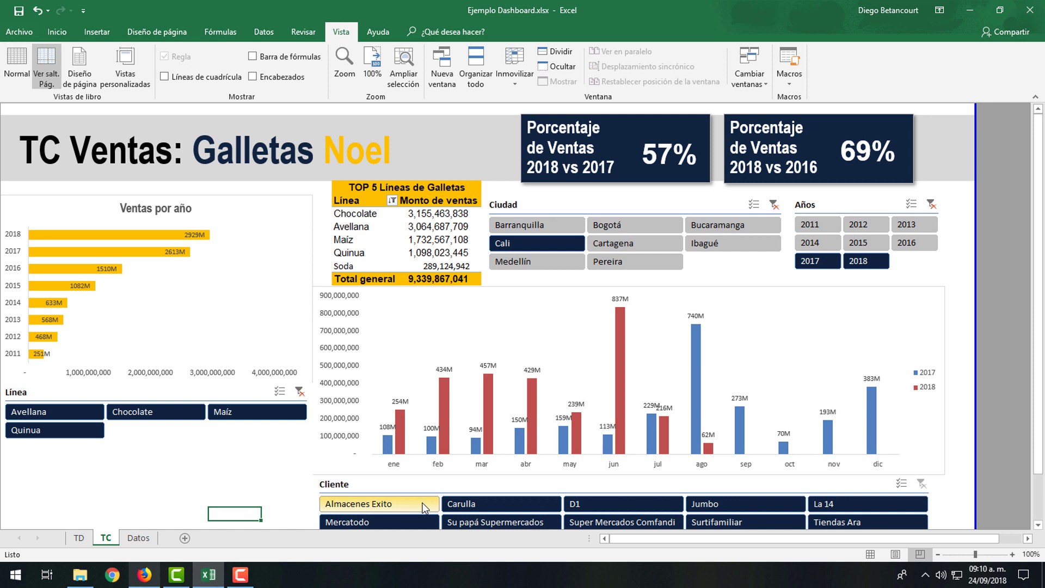
{"action": "left_click", "coordinate": [159, 410]}
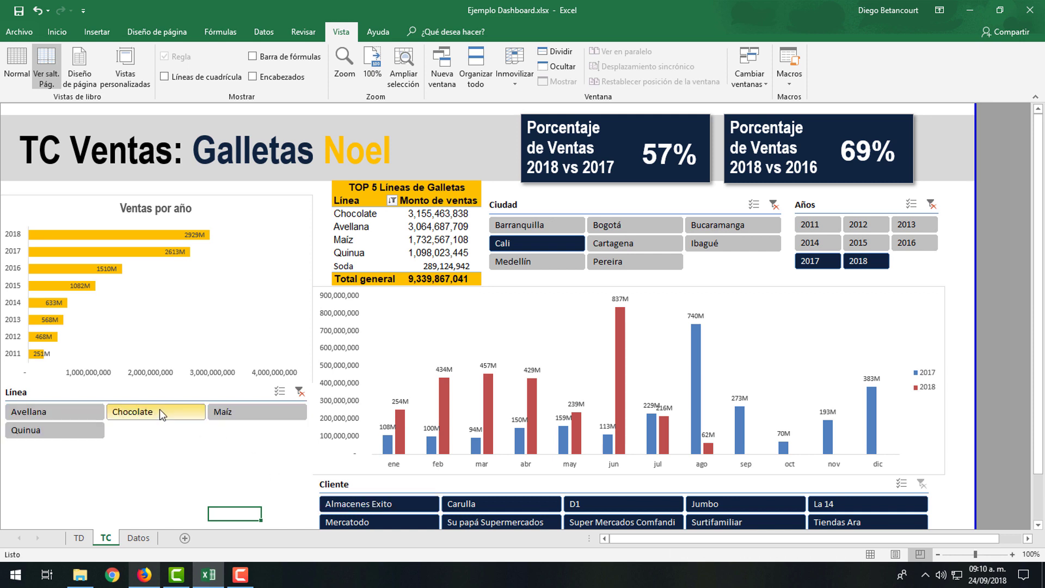
{"action": "left_click", "coordinate": [407, 504]}
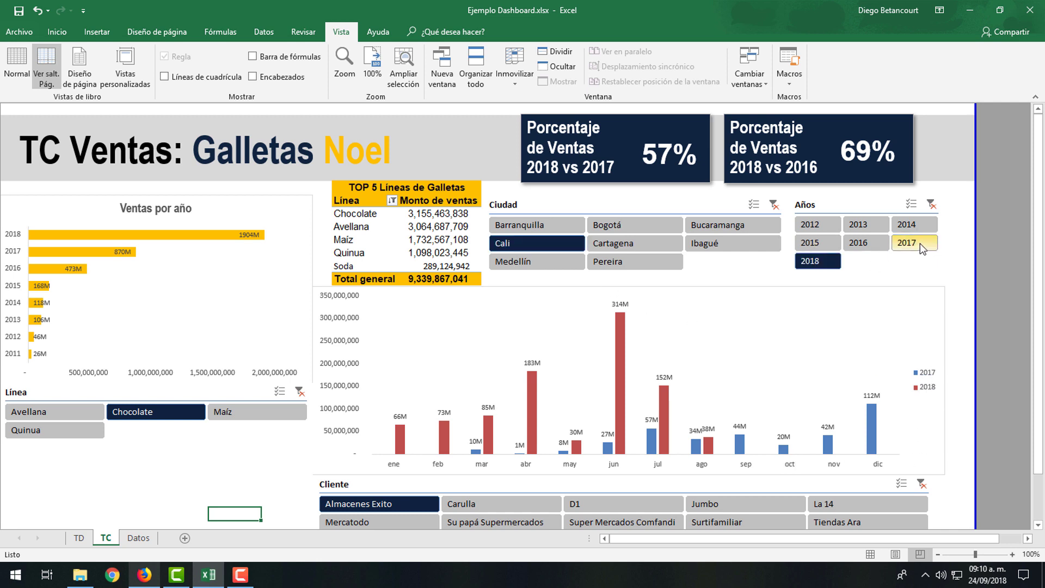
{"action": "left_click", "coordinate": [178, 416]}
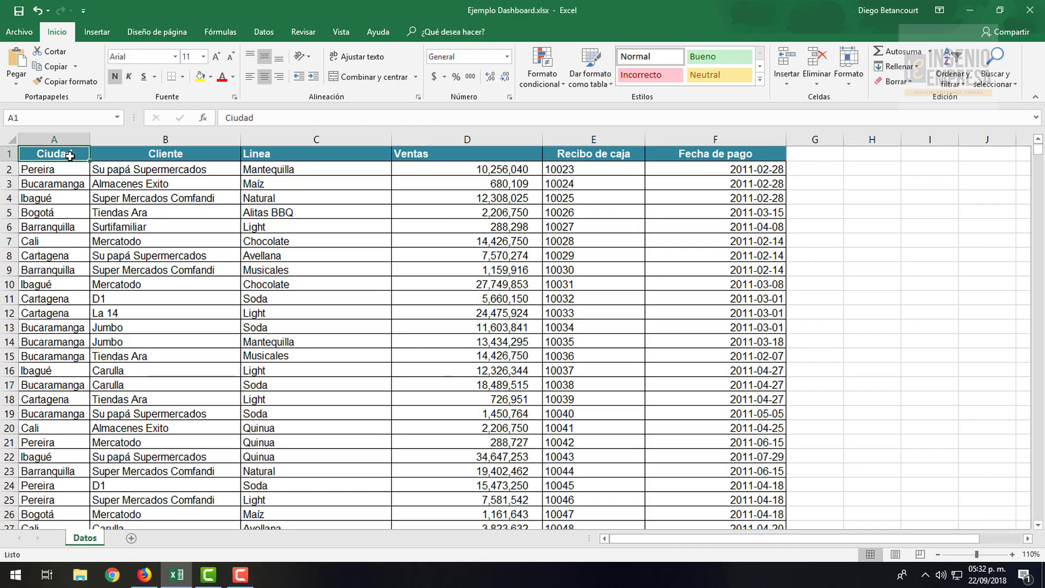
- Examine the headers and first record of the sales table on the Datos sheet, from Ciudad to Fecha de pago
{"action": "key", "text": "Right"}
{"action": "key", "text": "Right"}
{"action": "key", "text": "Right"}
{"action": "key", "text": "Right"}
{"action": "key", "text": "Right"}
{"action": "key", "text": "Right"}
{"action": "key", "text": "Down"}
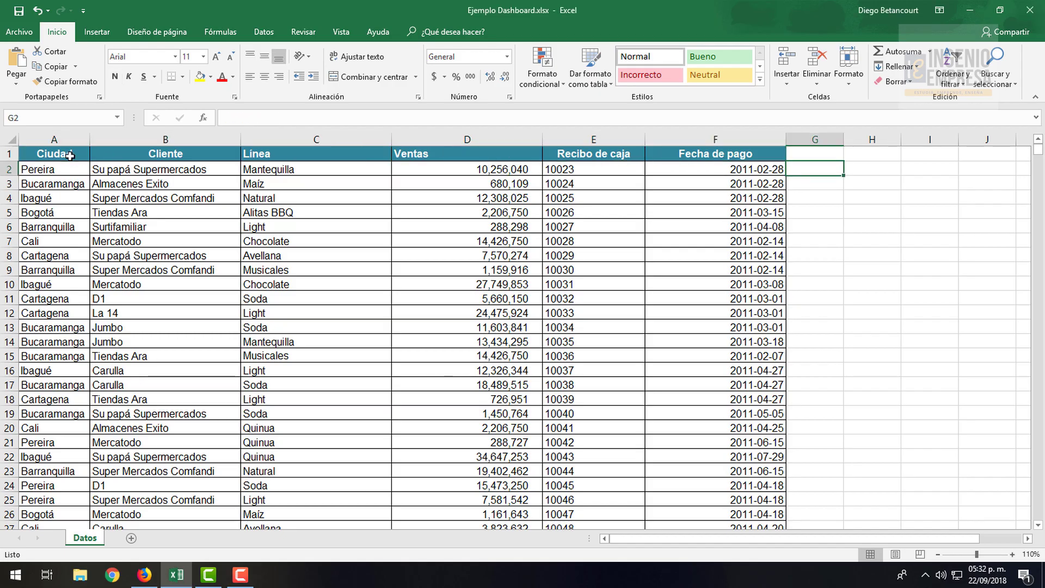
{"action": "key", "text": "Left"}
{"action": "key", "text": "Left"}
{"action": "key", "text": "Left"}
{"action": "key", "text": "Left"}
{"action": "key", "text": "Left"}
{"action": "key", "text": "Left"}
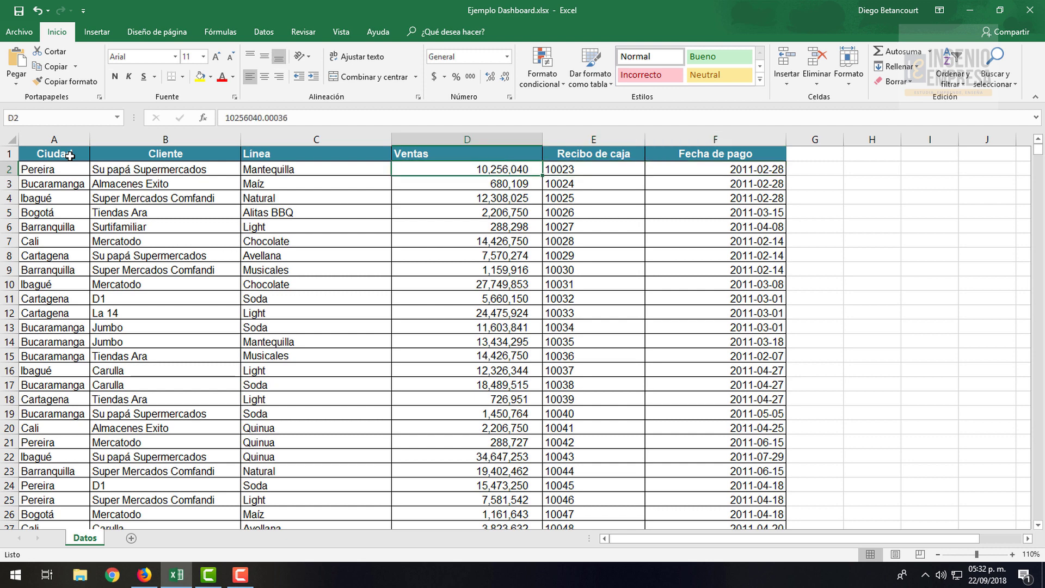
{"action": "key", "text": "Up"}
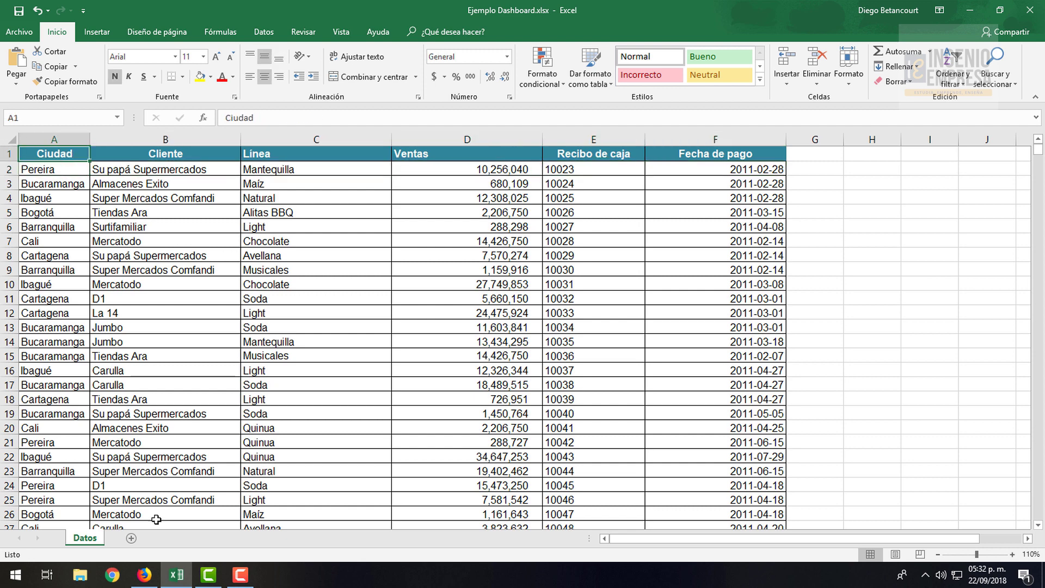
- Highlight the heading "Definiendo la estructura del tablero de control" in the Firefox article and return to the Excel workbook
{"action": "left_click", "coordinate": [144, 574]}
{"action": "left_click_drag", "start_coordinate": [144, 121], "coordinate": [603, 120]}
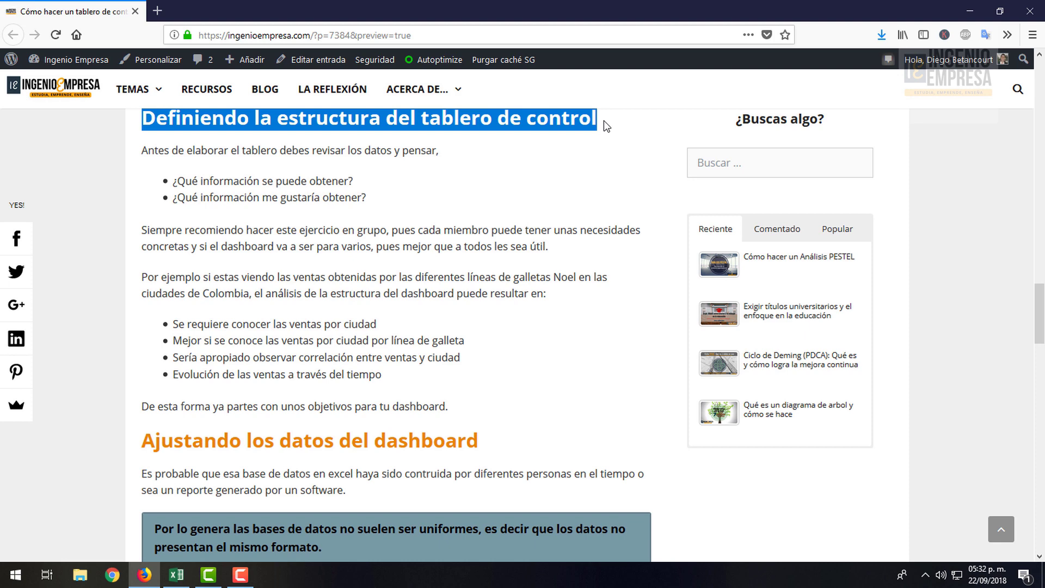
{"action": "left_click", "coordinate": [174, 574]}
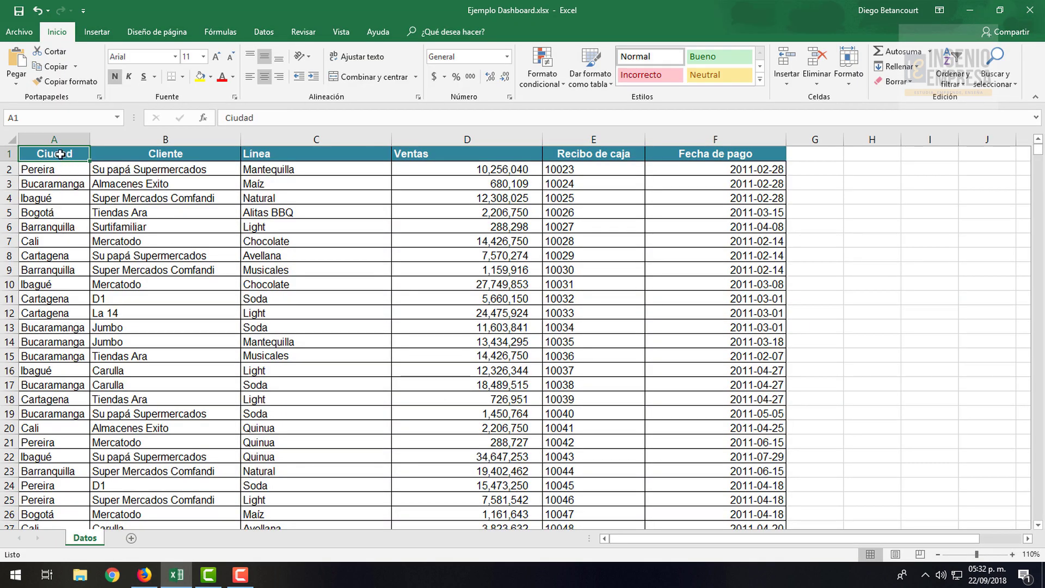
- Examine the Ciudad and Cliente entries and go through every column header up to Fecha de pago
{"action": "left_click_drag", "start_coordinate": [54, 170], "coordinate": [57, 401]}
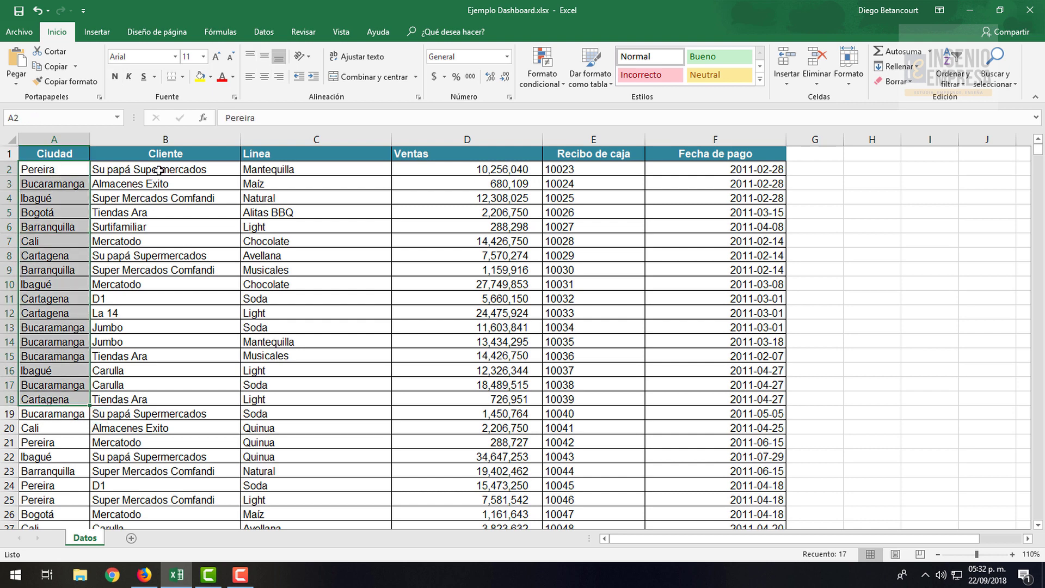
{"action": "left_click_drag", "start_coordinate": [182, 155], "coordinate": [156, 389]}
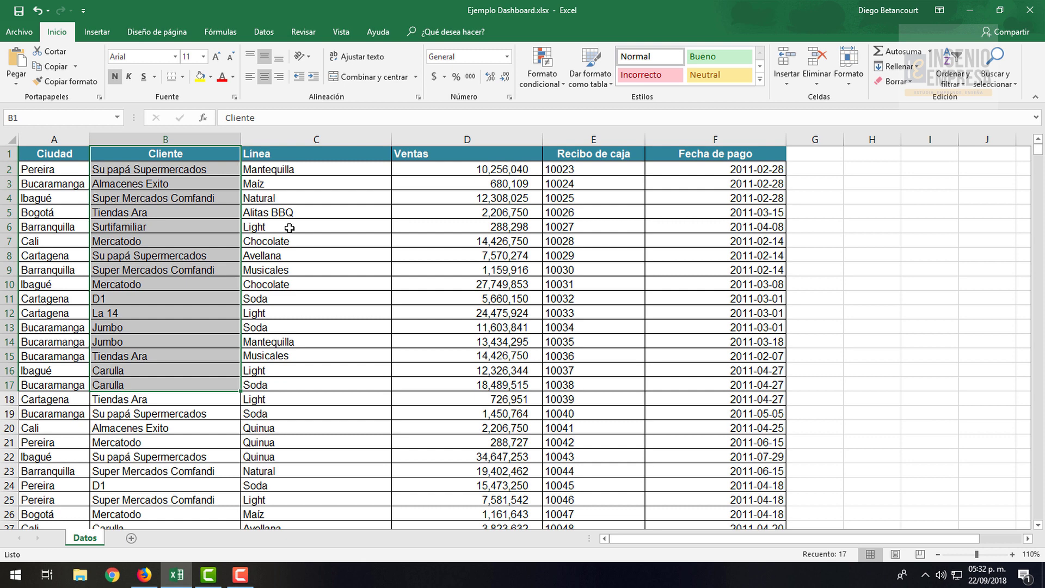
{"action": "left_click", "coordinate": [58, 182]}
{"action": "left_click", "coordinate": [61, 154]}
{"action": "left_click", "coordinate": [159, 154]}
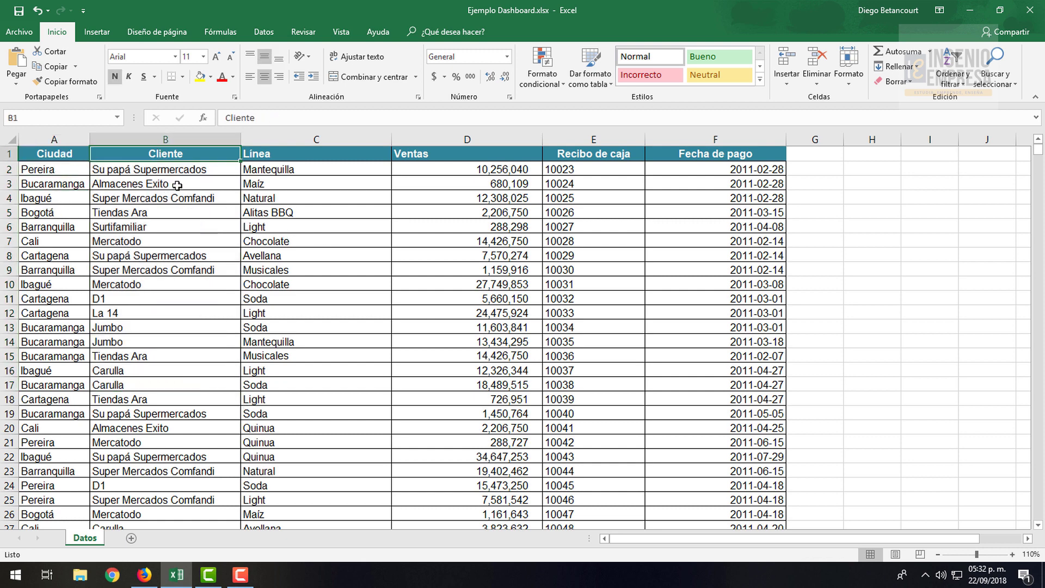
{"action": "left_click", "coordinate": [289, 156]}
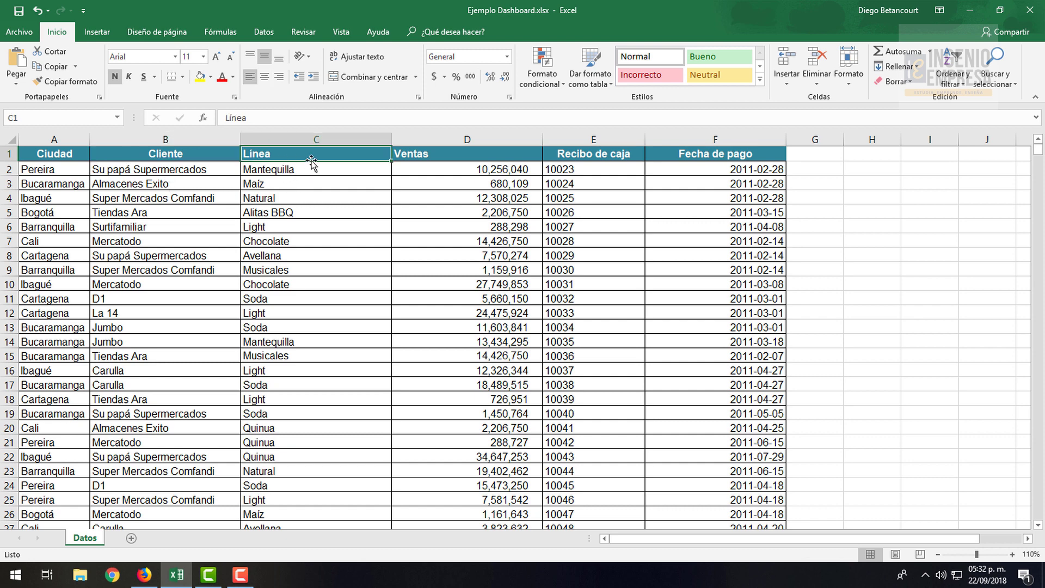
{"action": "left_click", "coordinate": [413, 154]}
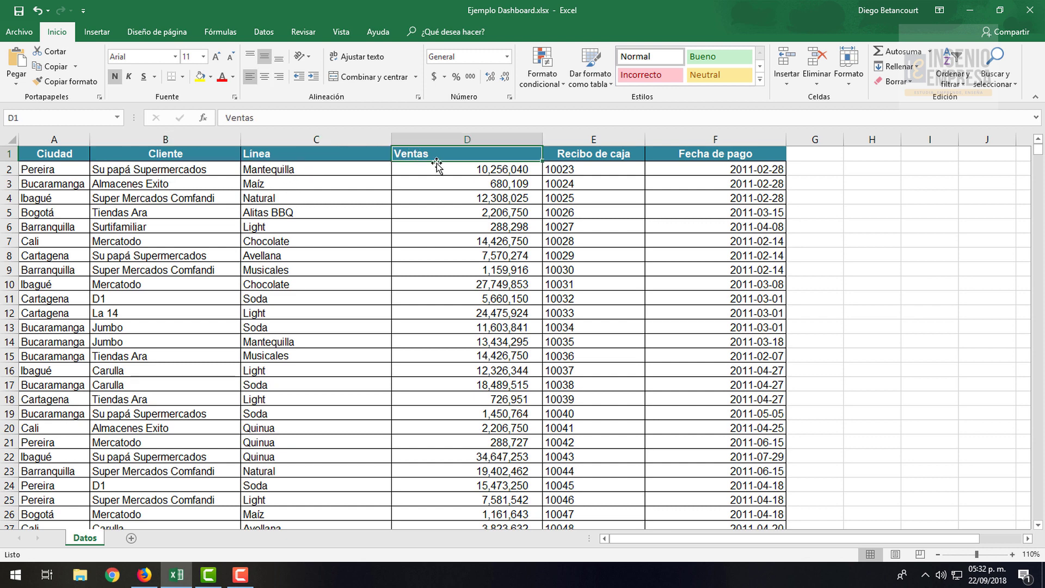
{"action": "left_click", "coordinate": [619, 155]}
{"action": "left_click", "coordinate": [749, 154]}
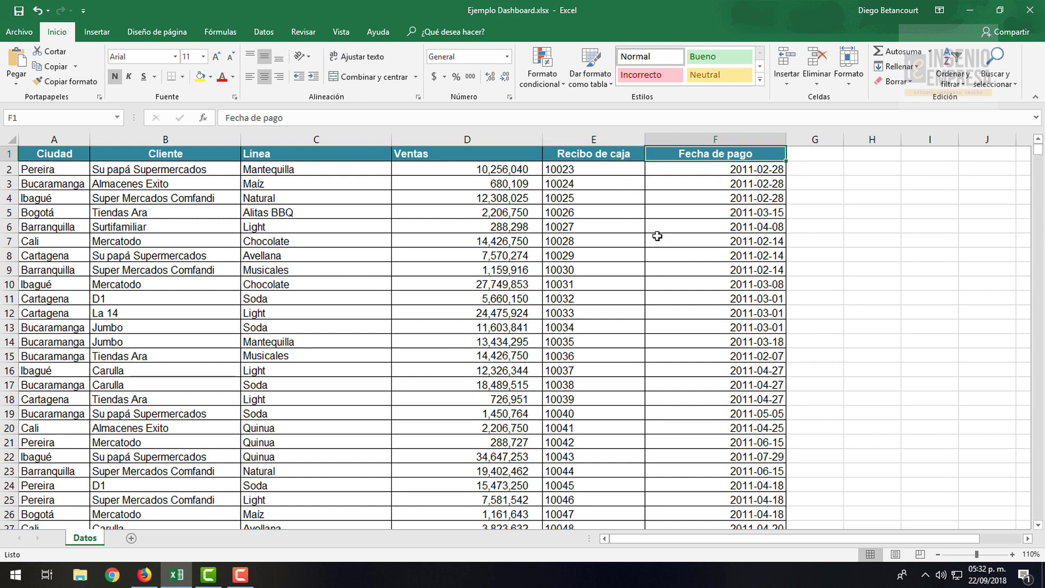
- Compare the Ciudad entries with the Cliente and Línea columns to consider which sales breakdowns the dashboard needs
{"action": "left_click", "coordinate": [56, 170]}
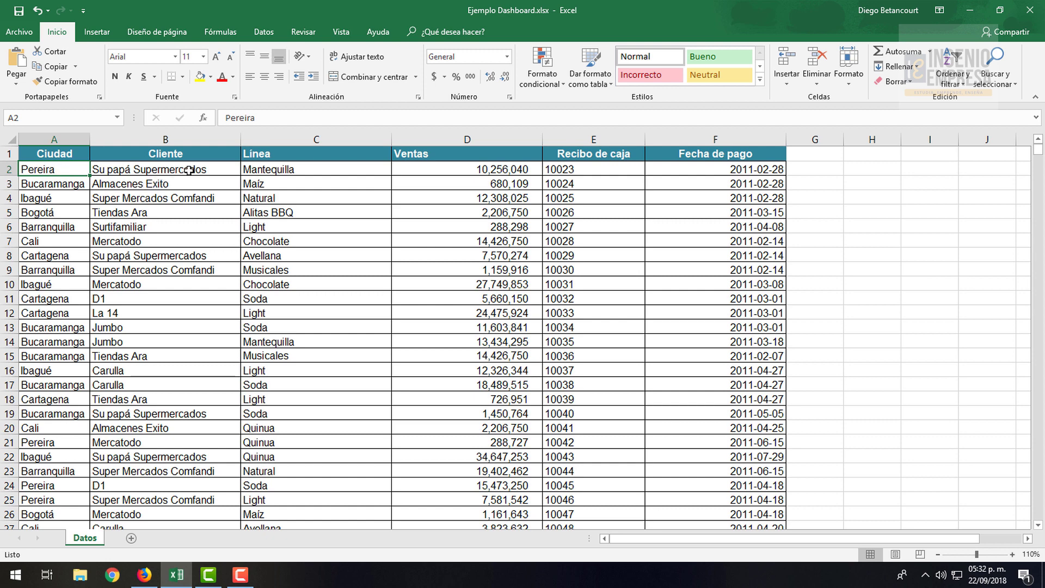
{"action": "left_click", "coordinate": [155, 172]}
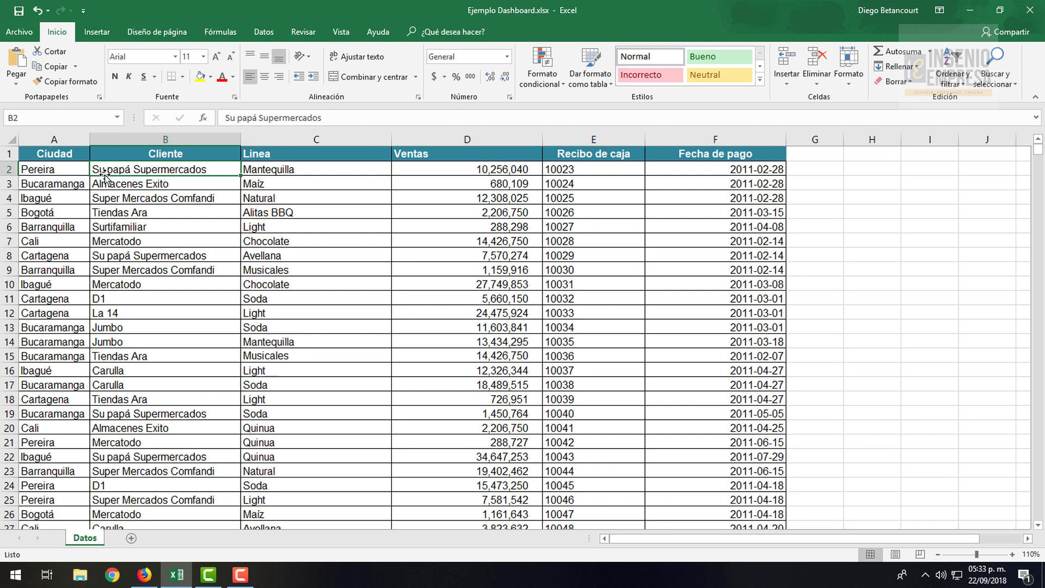
{"action": "left_click", "coordinate": [75, 173]}
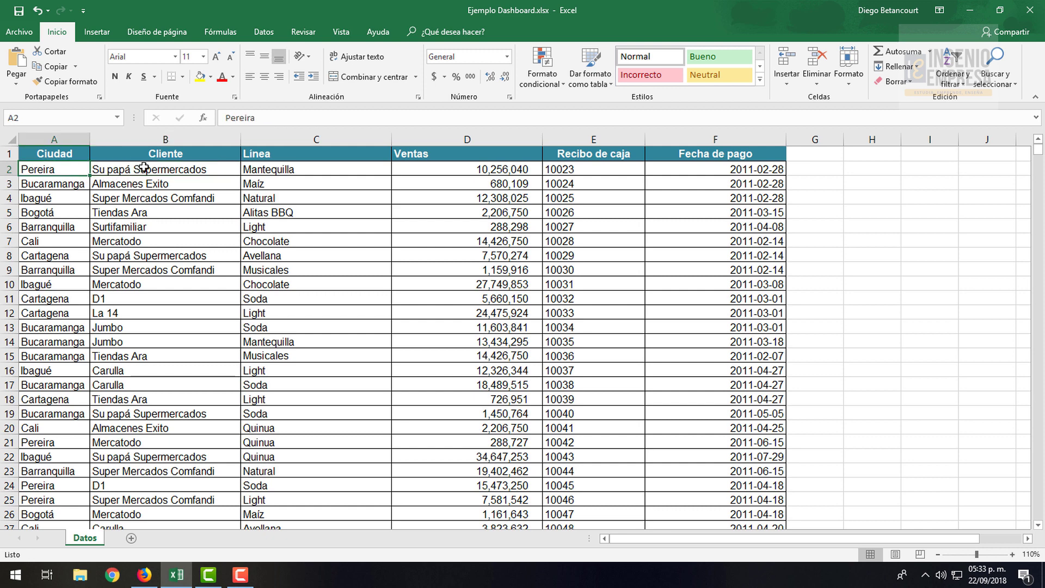
{"action": "left_click_drag", "start_coordinate": [140, 170], "coordinate": [151, 413]}
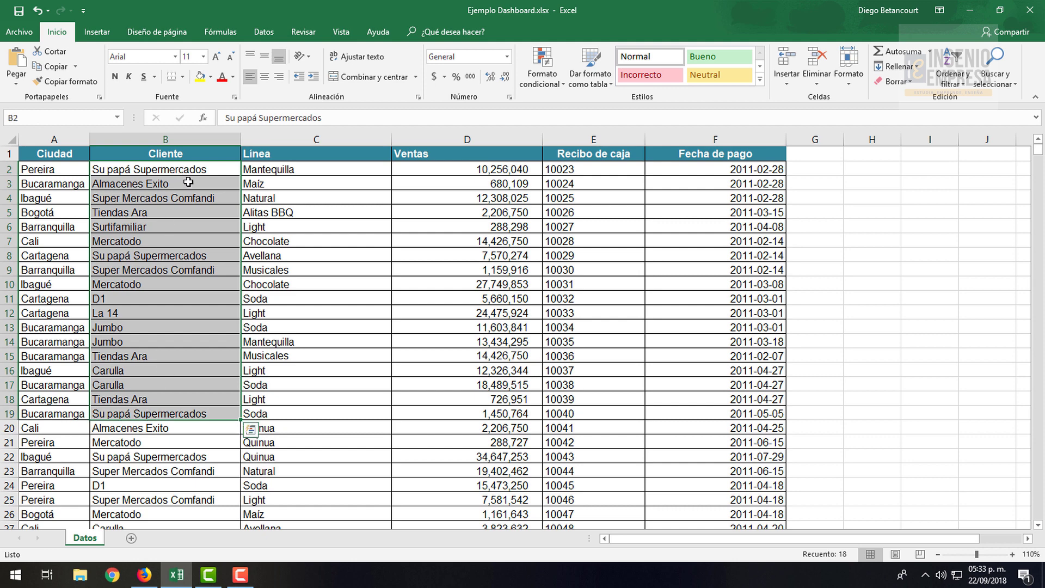
{"action": "left_click_drag", "start_coordinate": [188, 183], "coordinate": [180, 313]}
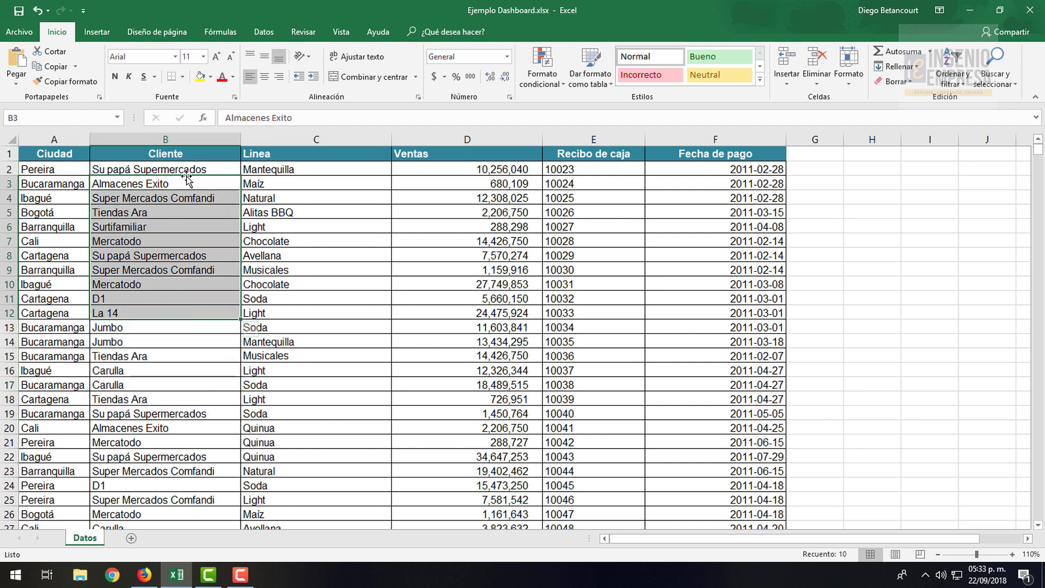
{"action": "left_click_drag", "start_coordinate": [191, 169], "coordinate": [175, 416]}
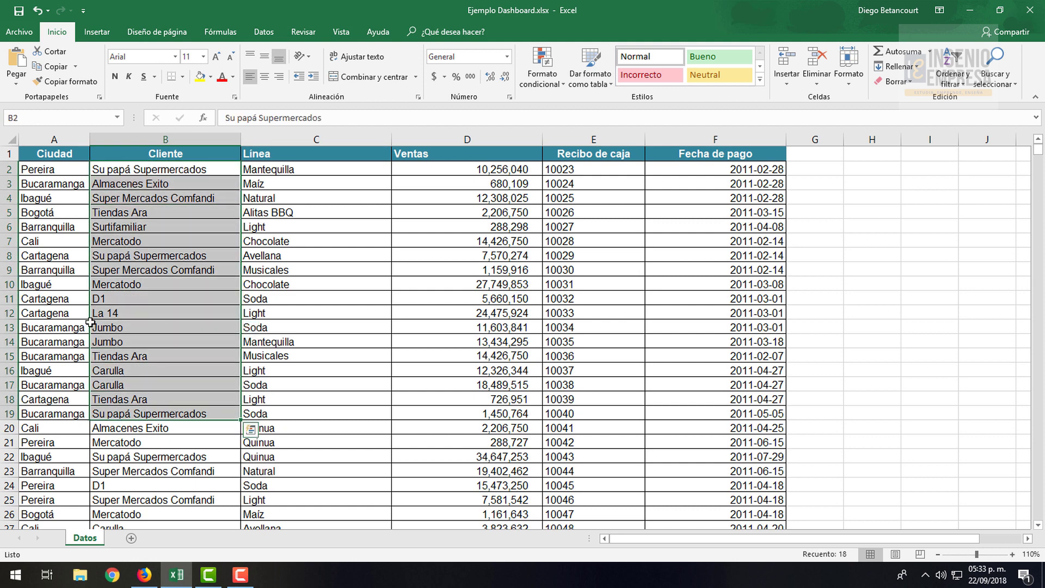
{"action": "left_click", "coordinate": [56, 170]}
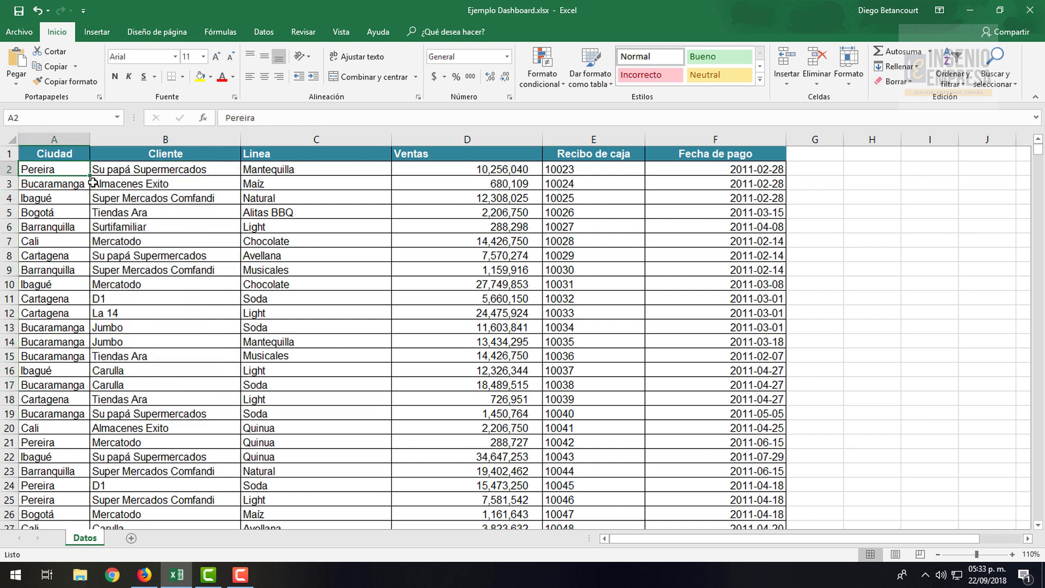
{"action": "left_click", "coordinate": [347, 169]}
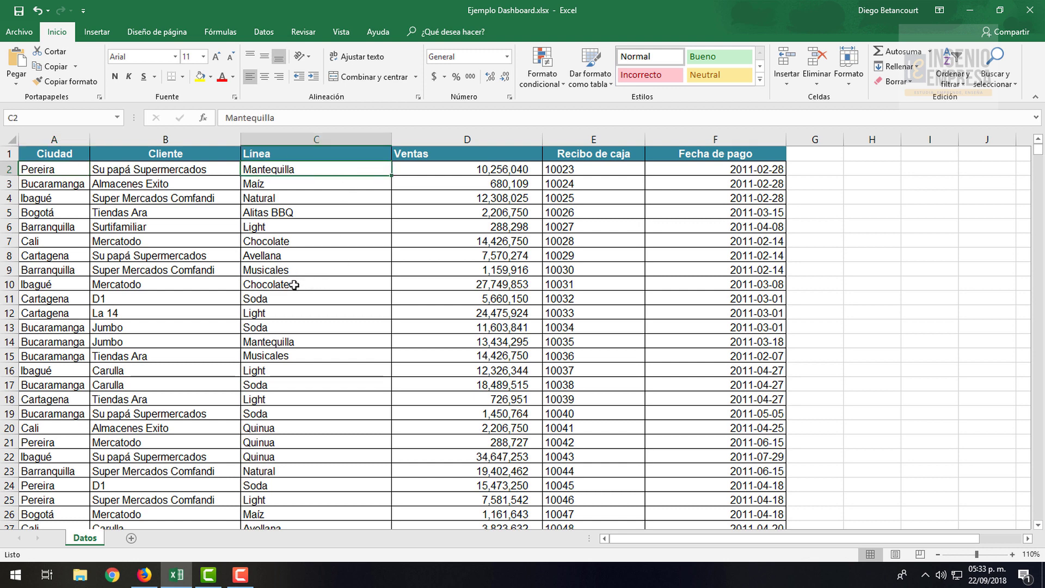
{"action": "left_click", "coordinate": [57, 285]}
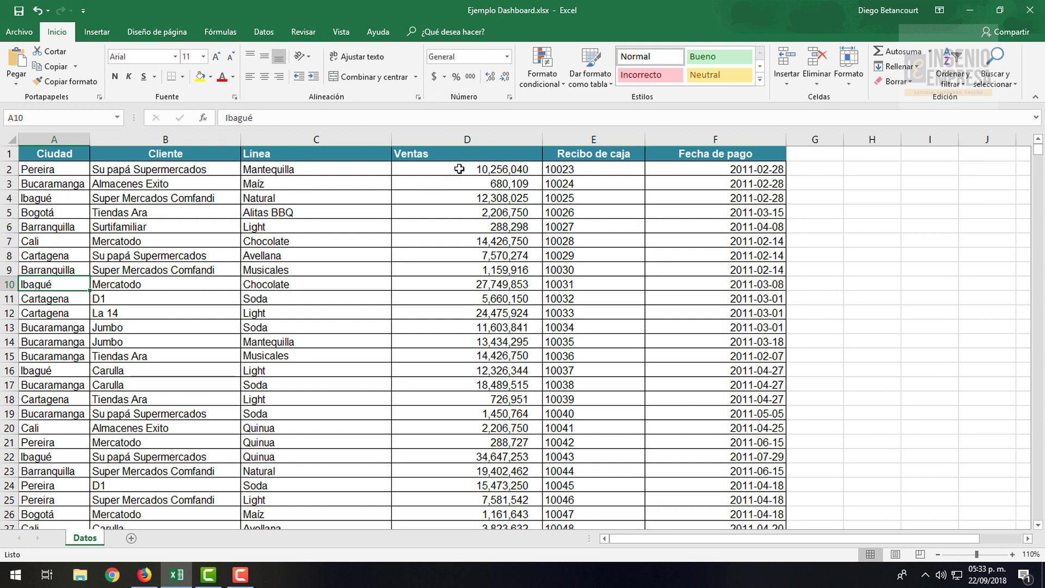
- Examine the Ventas amounts in the first few records of the table
{"action": "left_click_drag", "start_coordinate": [459, 169], "coordinate": [493, 175]}
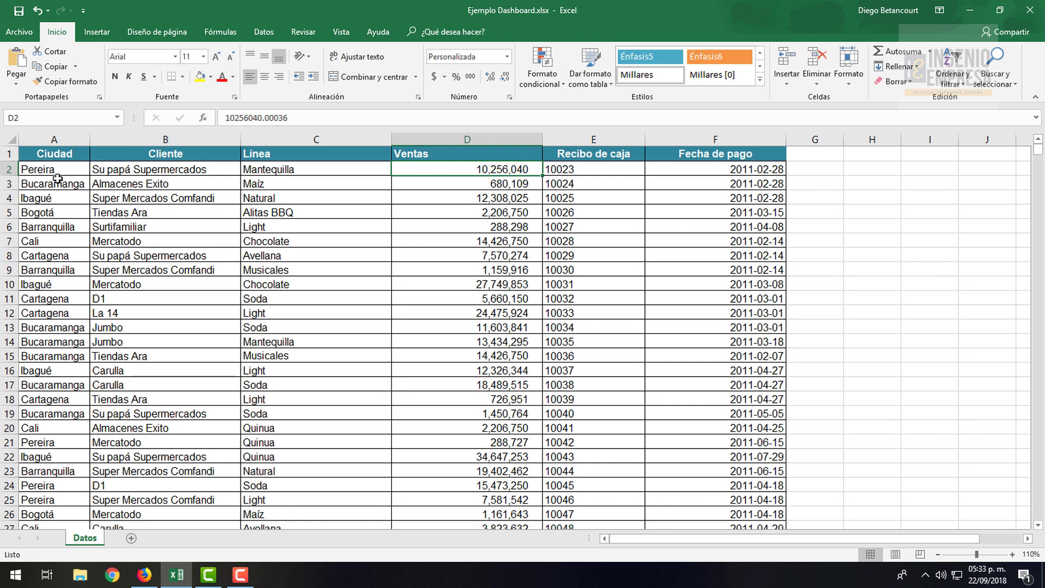
{"action": "left_click_drag", "start_coordinate": [486, 154], "coordinate": [490, 212]}
{"action": "left_click", "coordinate": [489, 169]}
{"action": "left_click", "coordinate": [510, 201]}
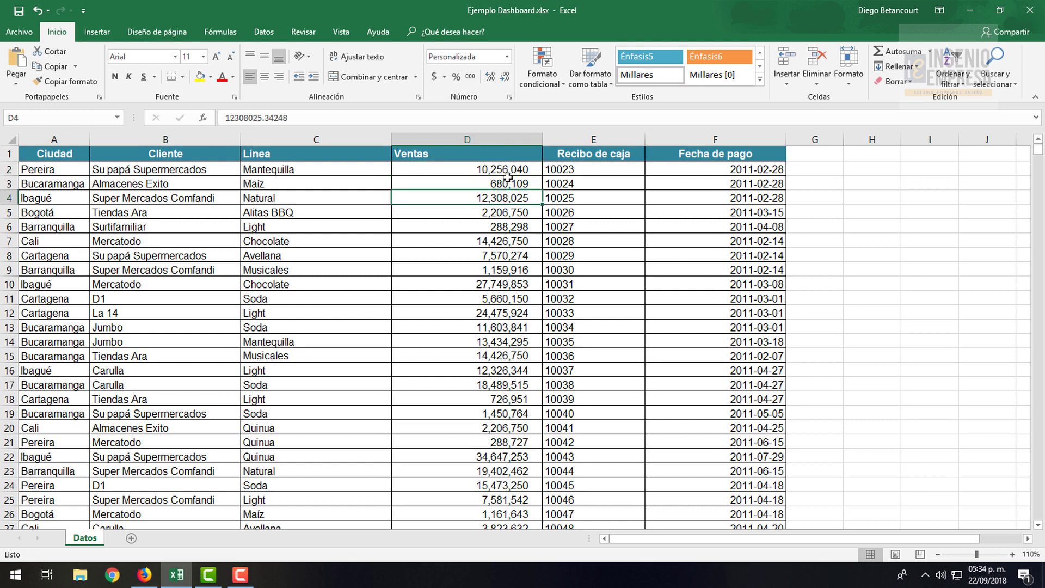
{"action": "left_click", "coordinate": [522, 172]}
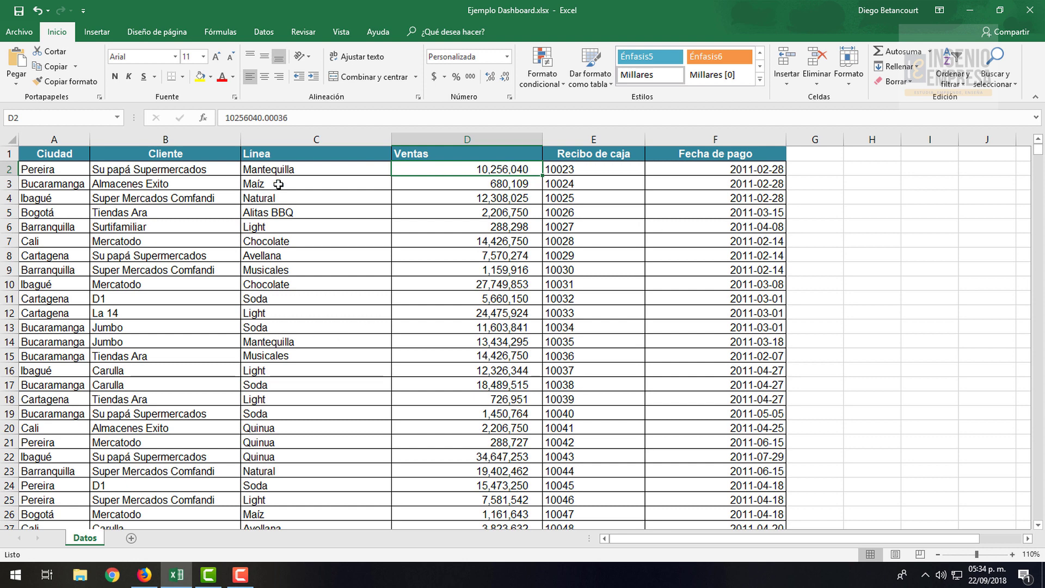
- Examine the Línea entries in rows 2 to 12 and the first Ciudad entry
{"action": "left_click", "coordinate": [304, 171]}
{"action": "left_click_drag", "start_coordinate": [310, 187], "coordinate": [315, 308]}
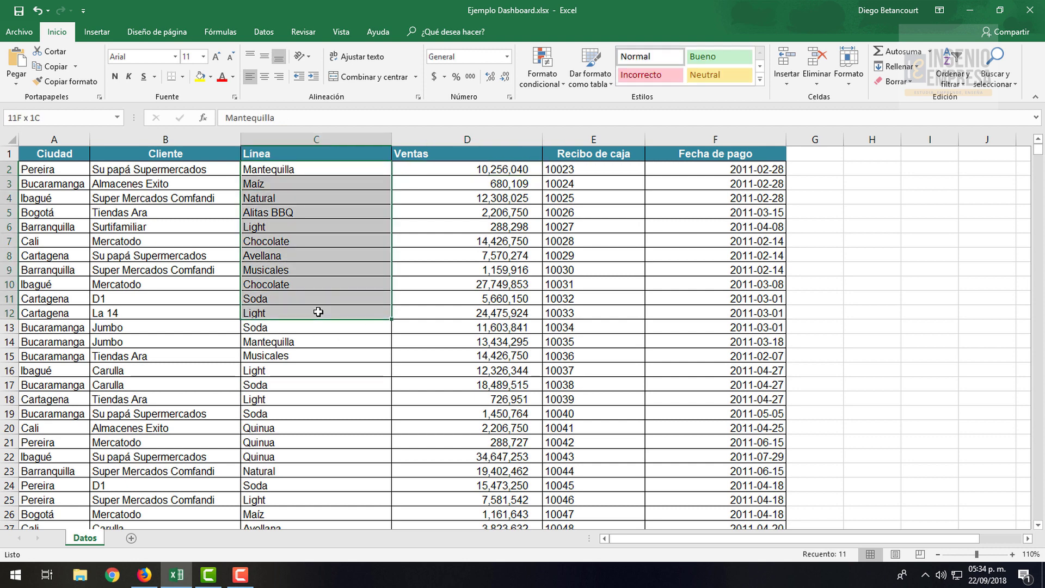
{"action": "left_click", "coordinate": [334, 168]}
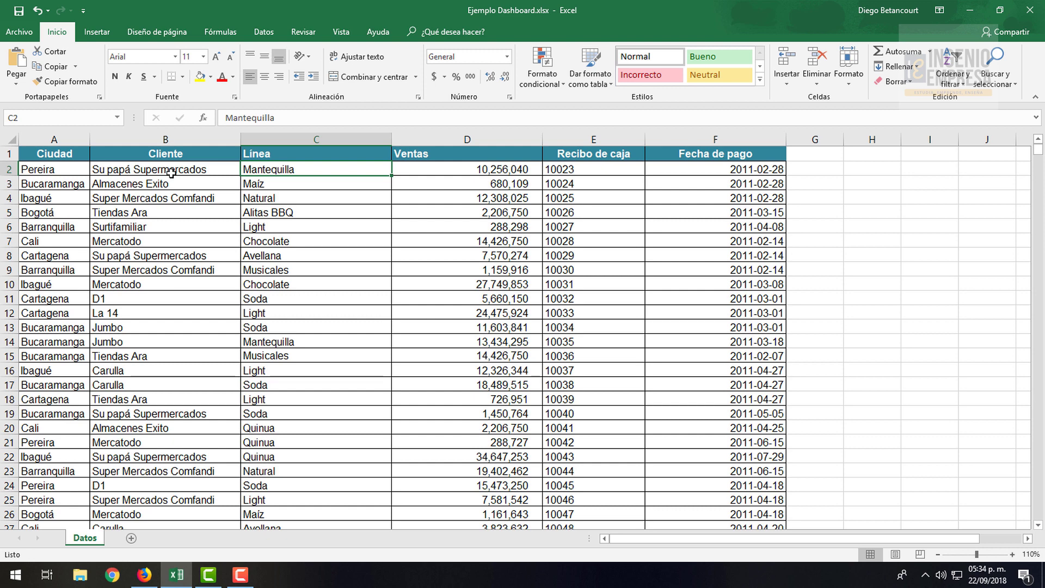
{"action": "left_click", "coordinate": [60, 168]}
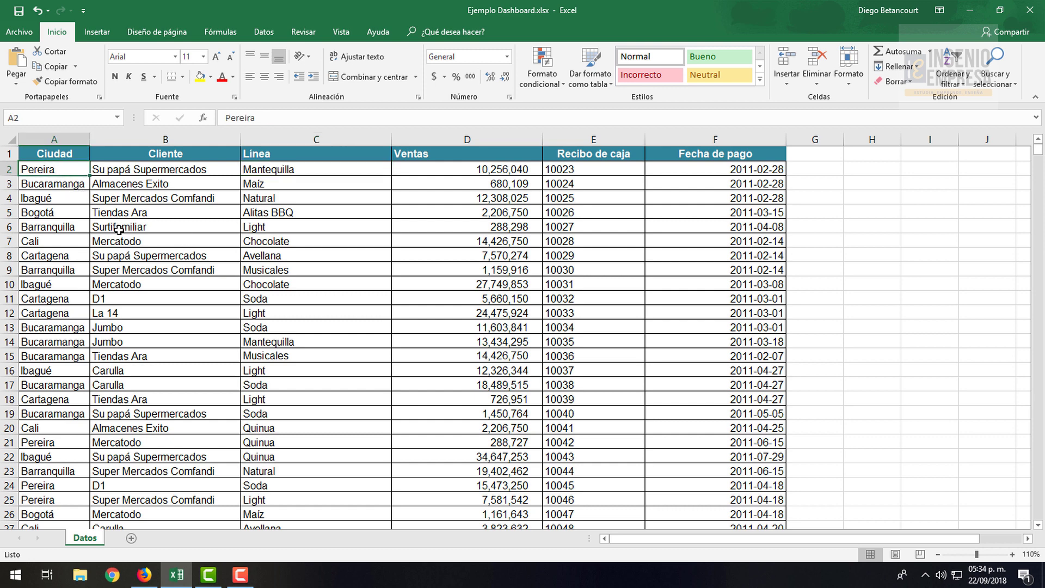